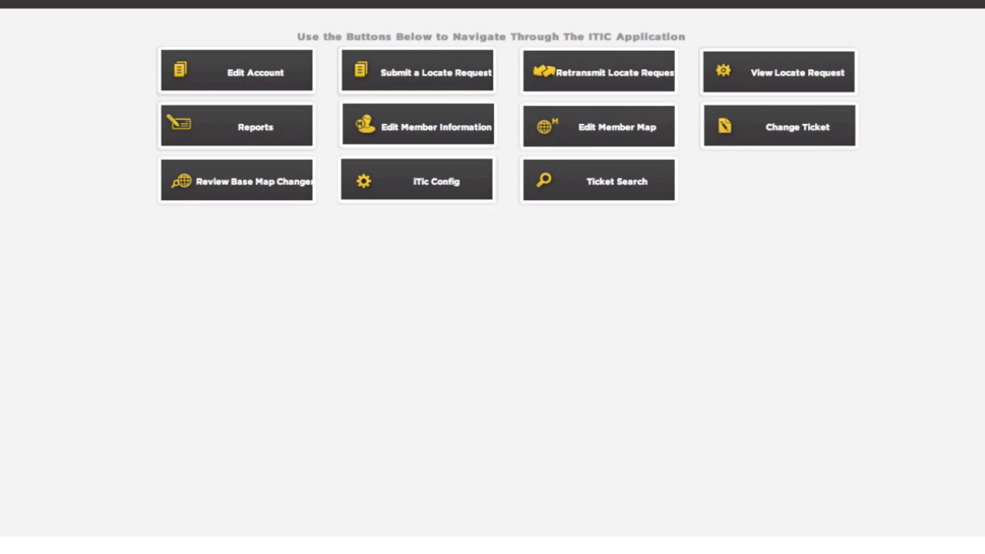
# Open Edit Member Map and load Baltimore County, MD, district TEST03 records.
pyautogui.click(626, 144)
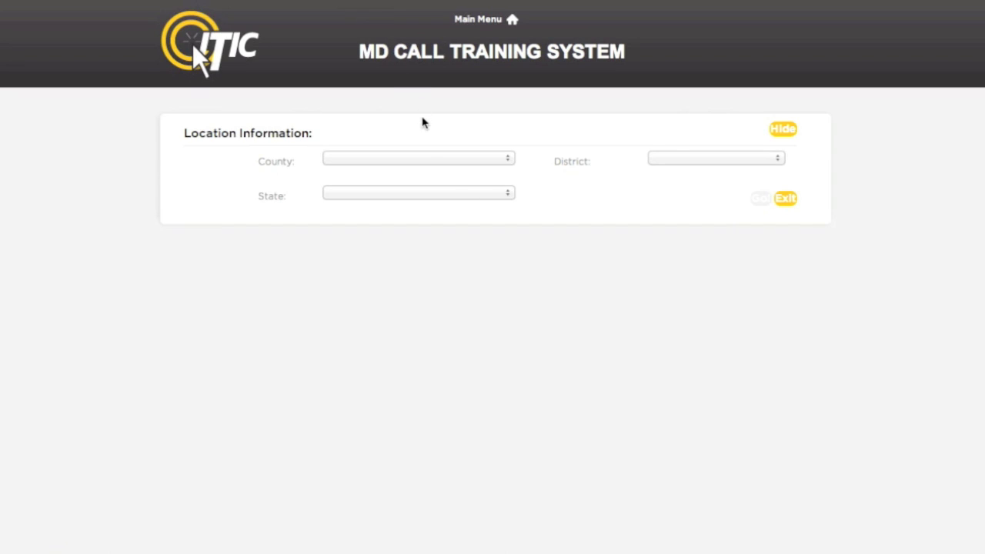
pyautogui.click(429, 162)
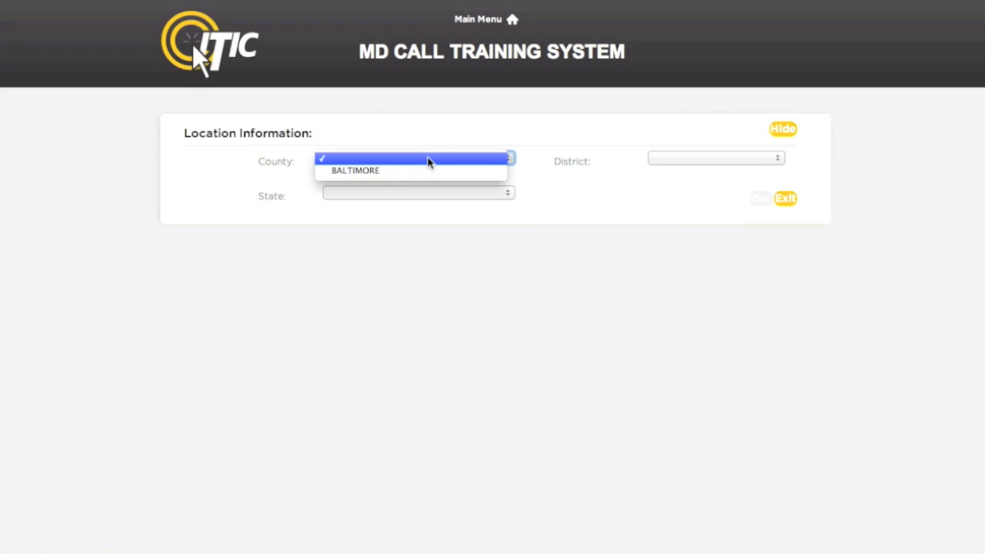
pyautogui.click(429, 171)
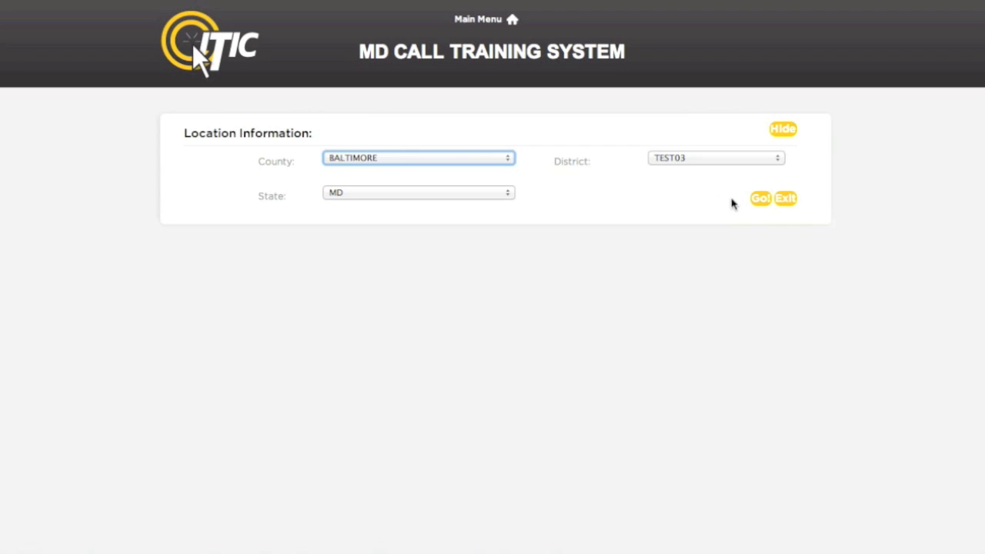
pyautogui.click(765, 206)
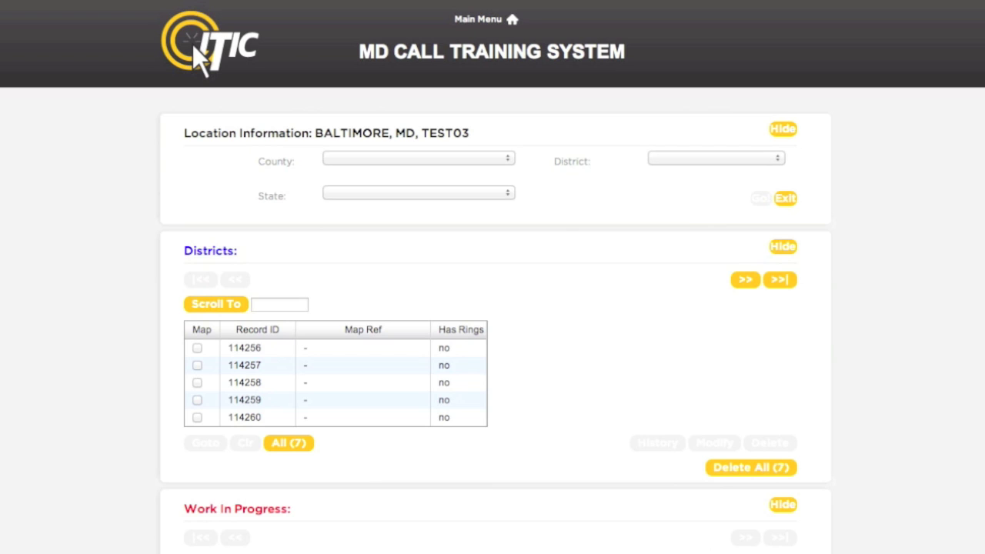
pyautogui.scroll(-3, 193, 44)
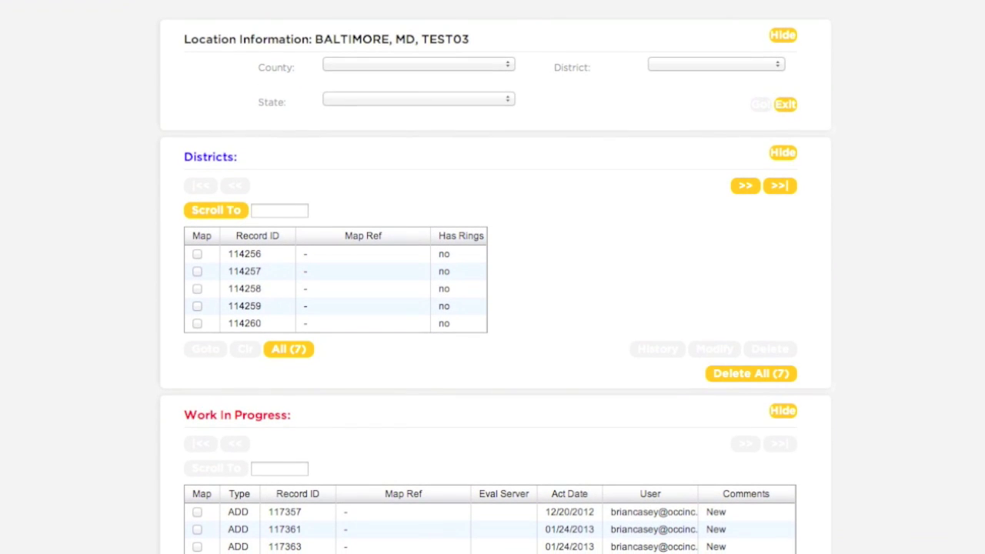
pyautogui.scroll(-6, 493, 277)
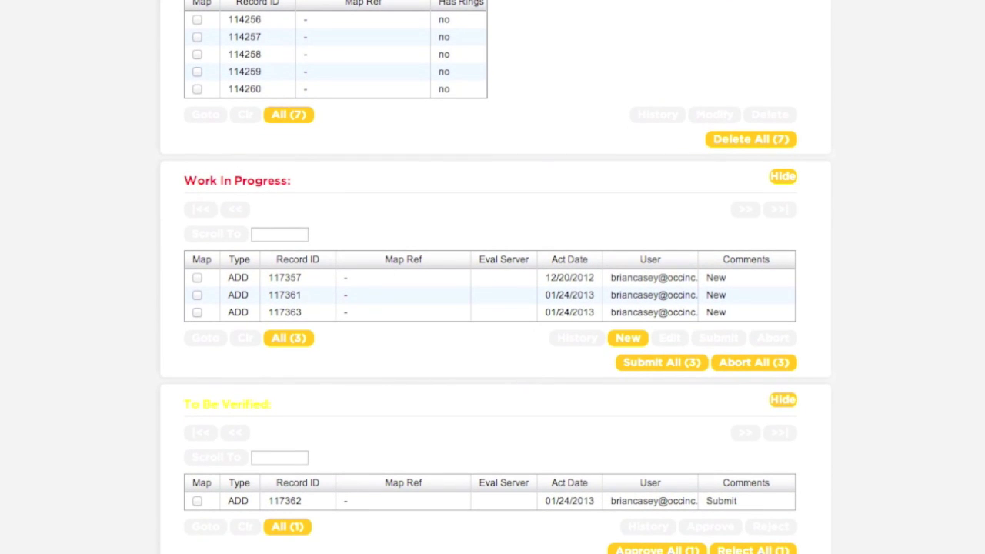
pyautogui.scroll(-5, 492, 276)
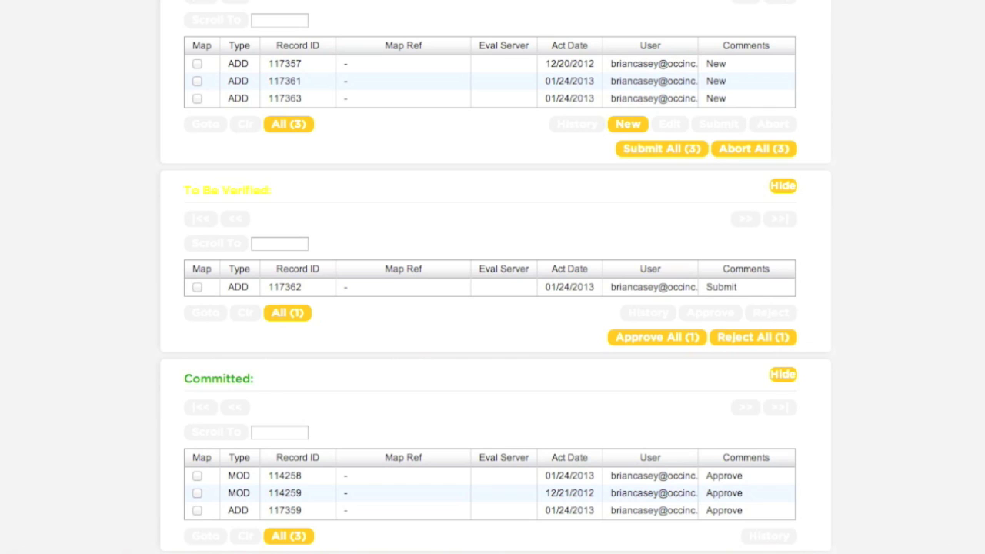
pyautogui.scroll(-6, 492, 277)
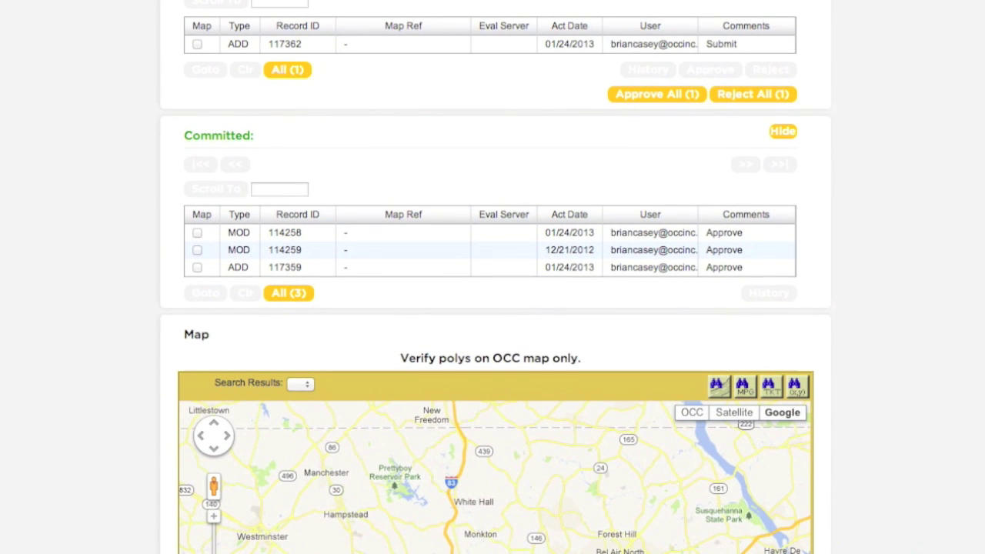
pyautogui.scroll(-8, 492, 277)
pyautogui.scroll(-2, 493, 276)
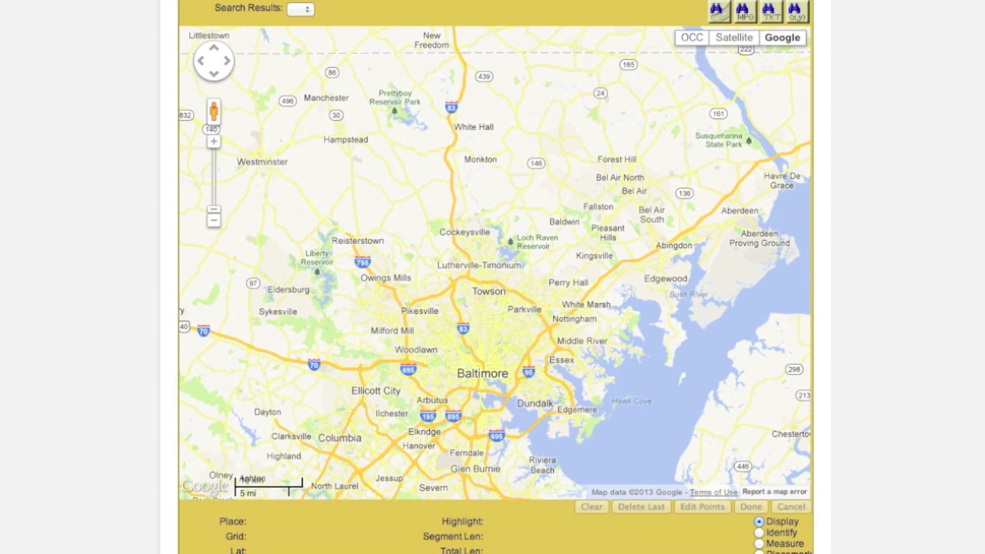
pyautogui.scroll(-10, 492, 277)
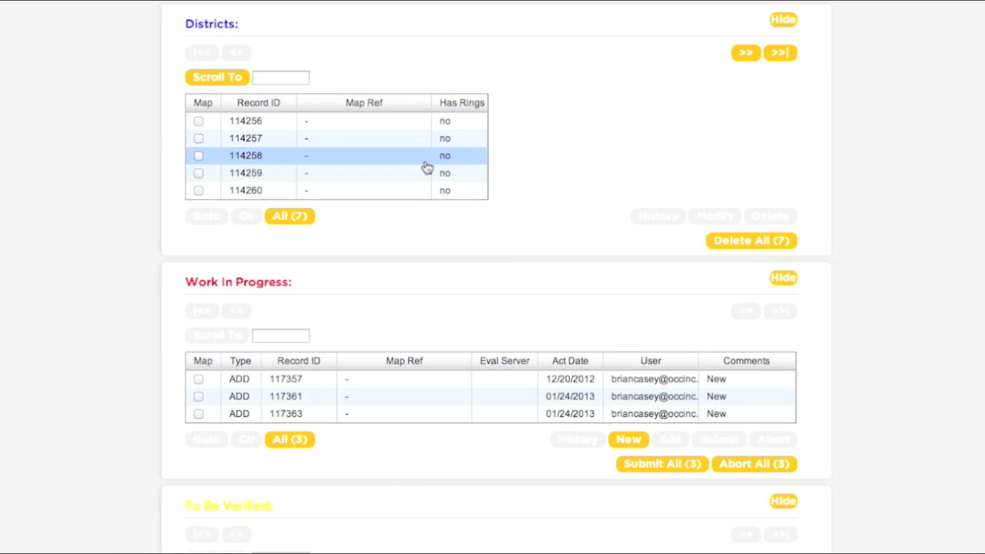
# Mark all 7 districts and show them on the map, scrolling to view the polygons.
pyautogui.click(295, 219)
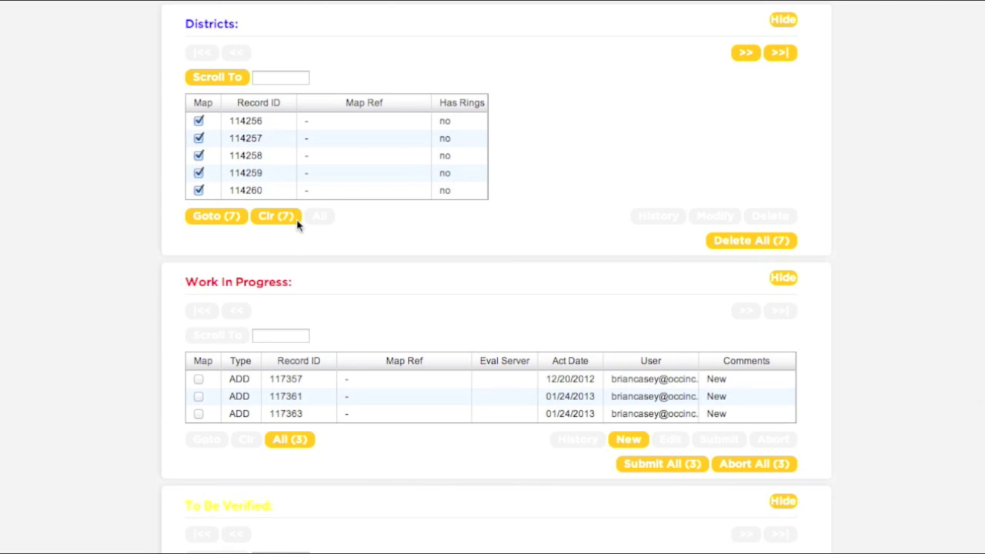
pyautogui.click(241, 222)
pyautogui.scroll(-10, 492, 308)
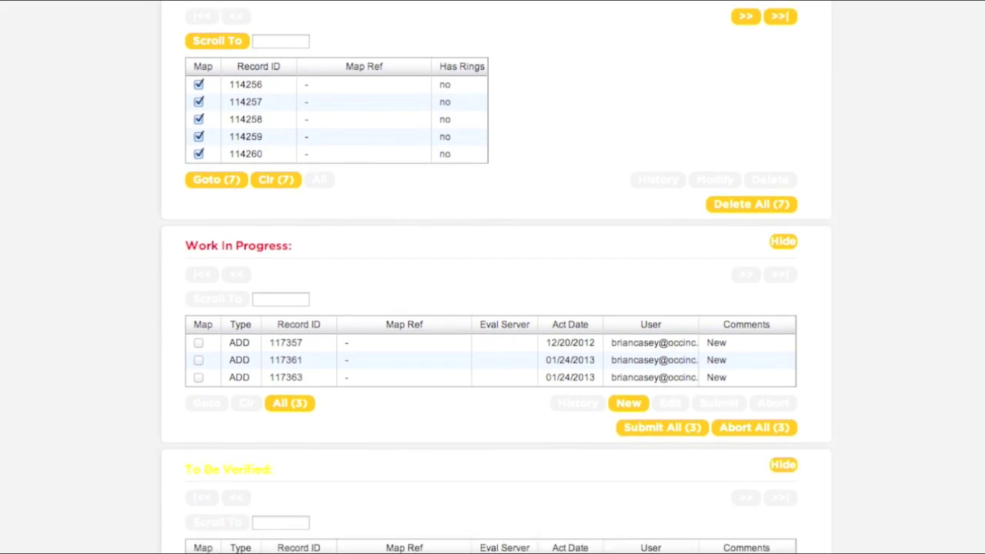
pyautogui.scroll(-5, 492, 307)
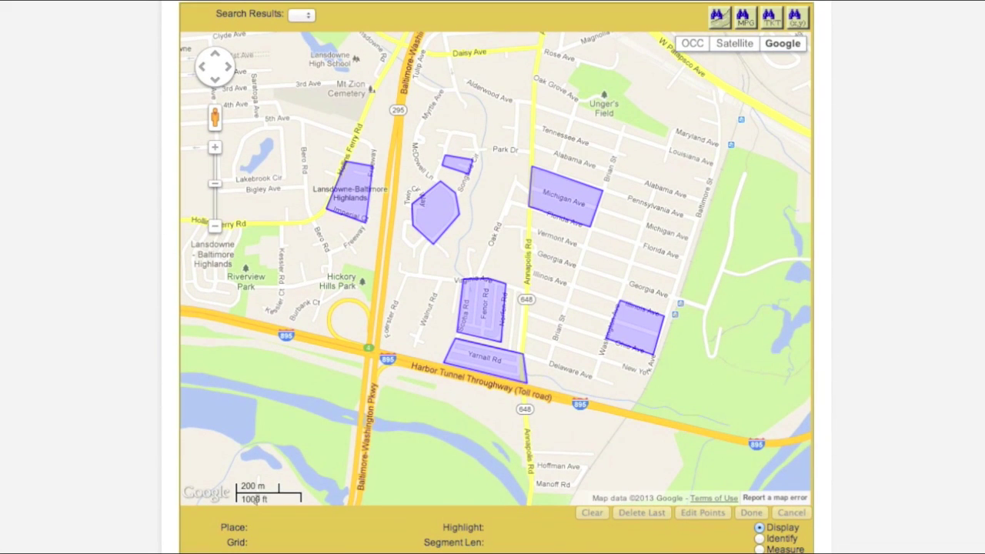
pyautogui.scroll(12, 492, 308)
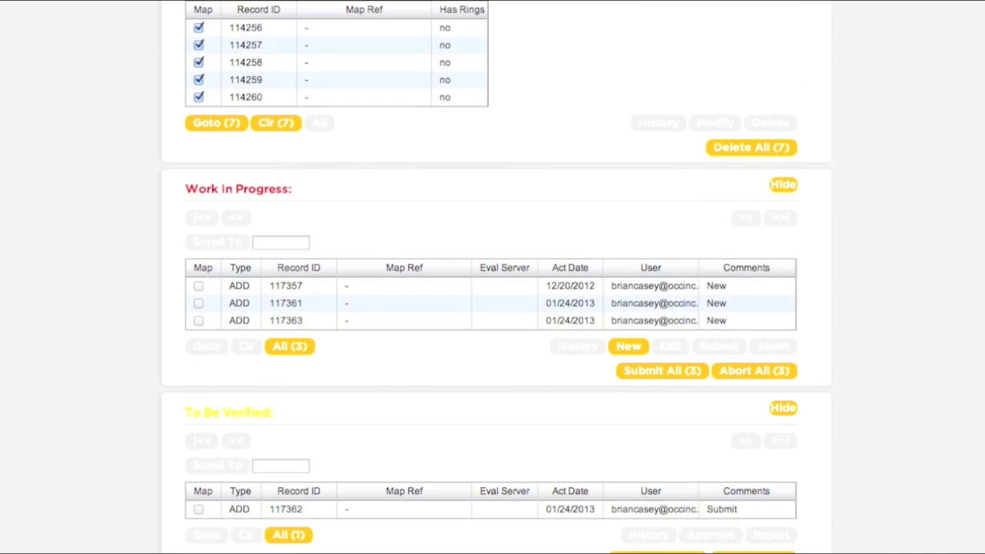
# Mark all 3 Work In Progress, 1 To Be Verified and 2 Committed transactions for the map.
pyautogui.click(310, 352)
pyautogui.scroll(-5, 310, 352)
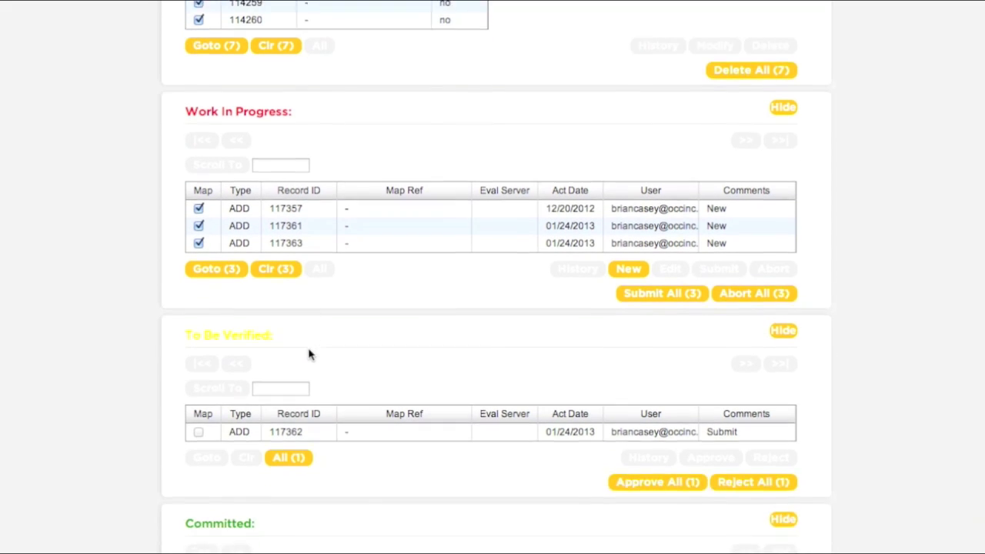
pyautogui.click(305, 347)
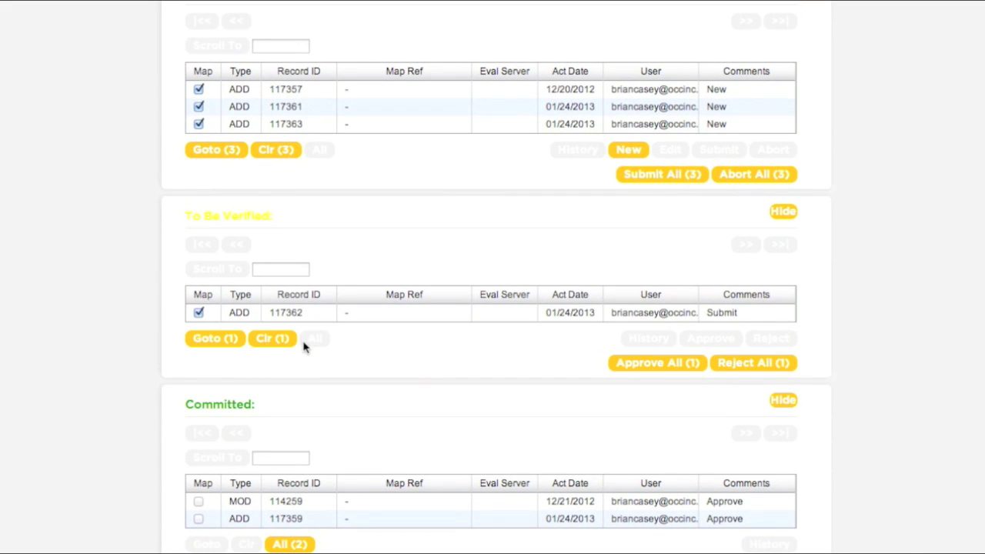
pyautogui.scroll(-5, 304, 346)
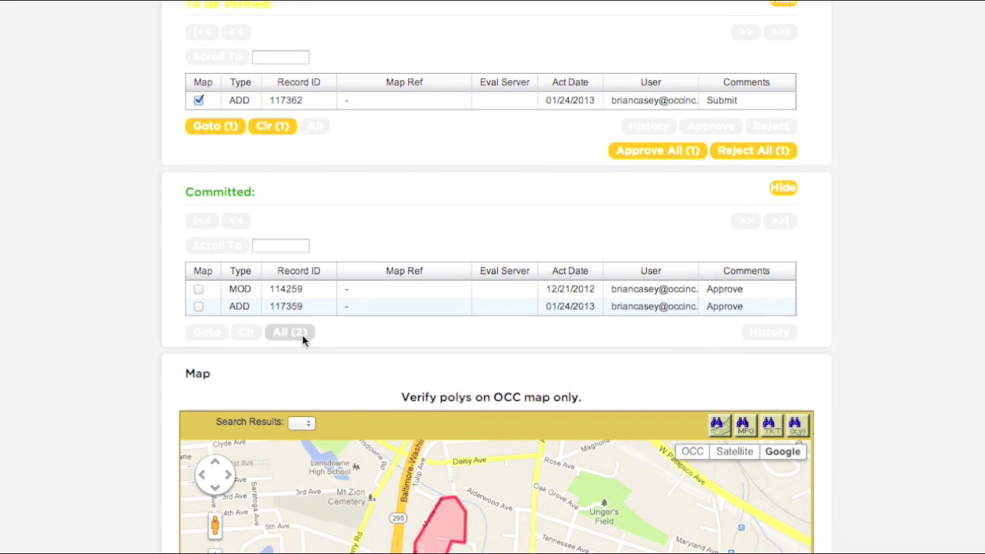
pyautogui.click(306, 341)
pyautogui.scroll(-9, 75, 446)
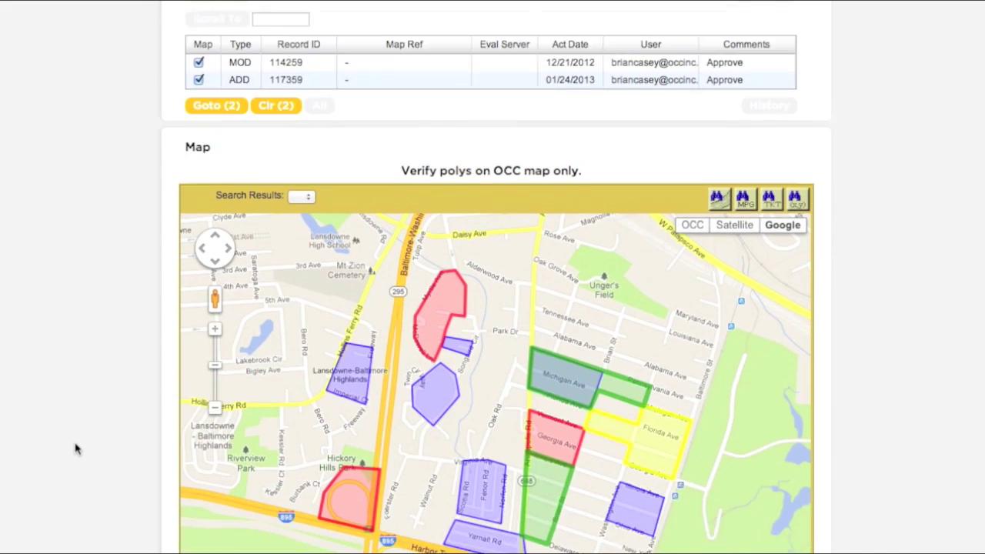
pyautogui.scroll(-1, 74, 449)
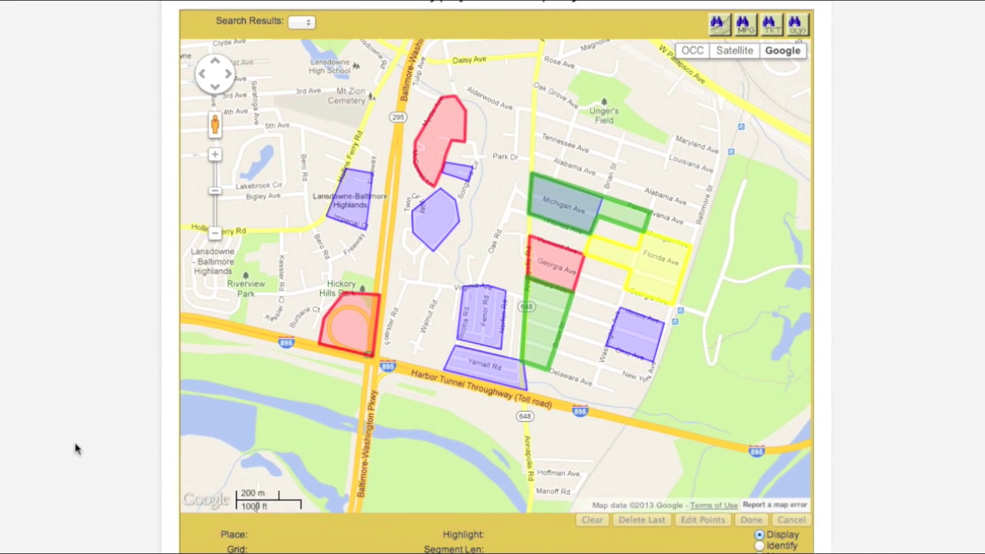
pyautogui.scroll(-1, 74, 448)
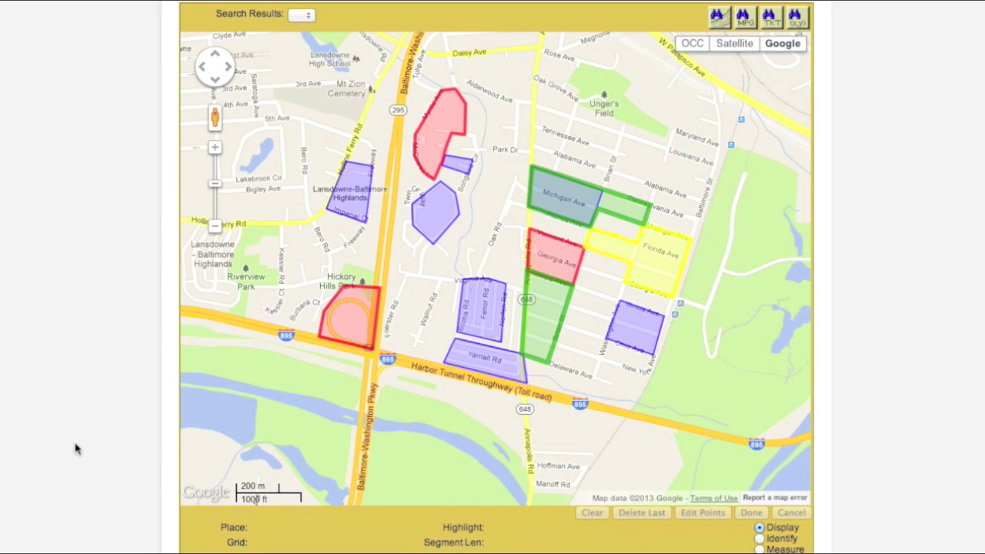
# Find blue polygon 114258 near New York Ave and jump the Districts table to it.
pyautogui.moveTo(623, 347)
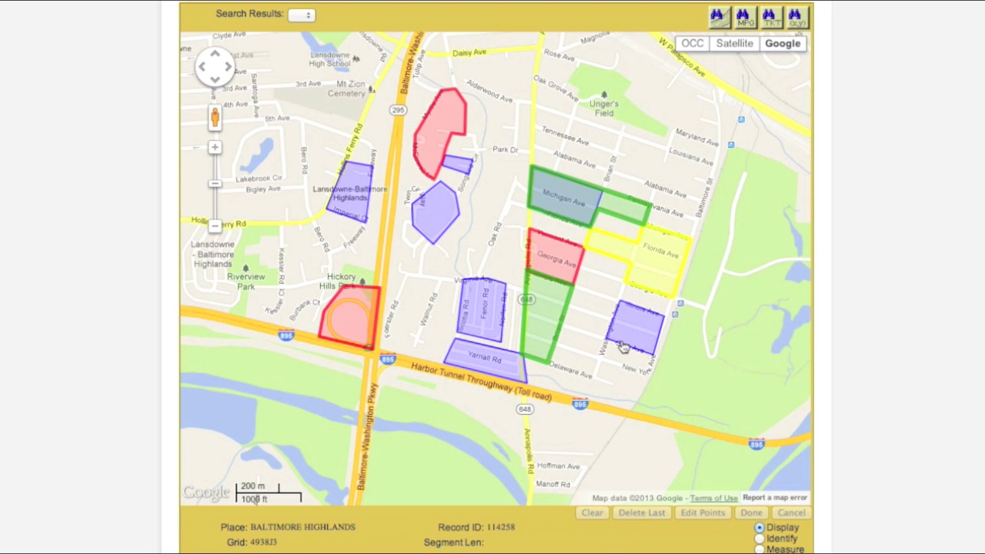
pyautogui.moveTo(370, 336)
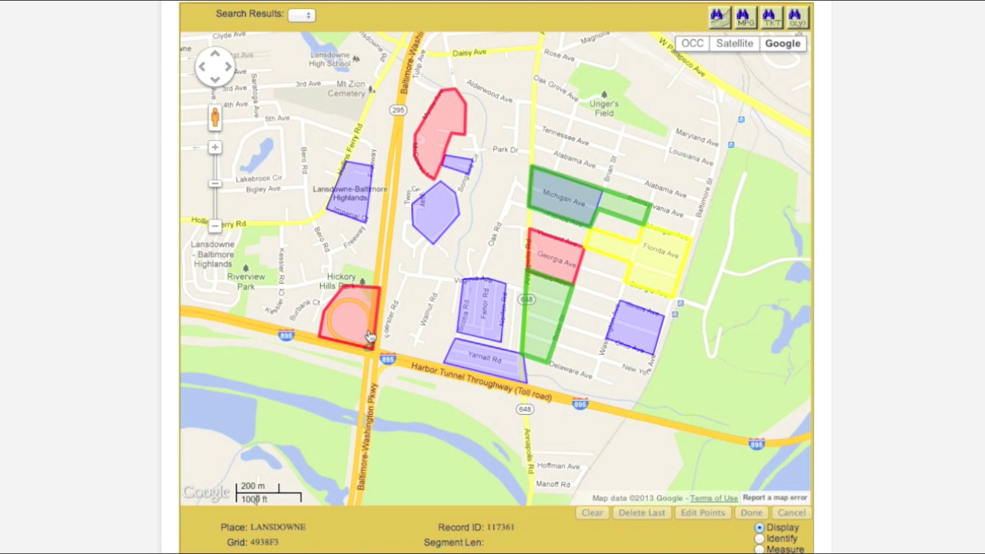
pyautogui.moveTo(651, 250)
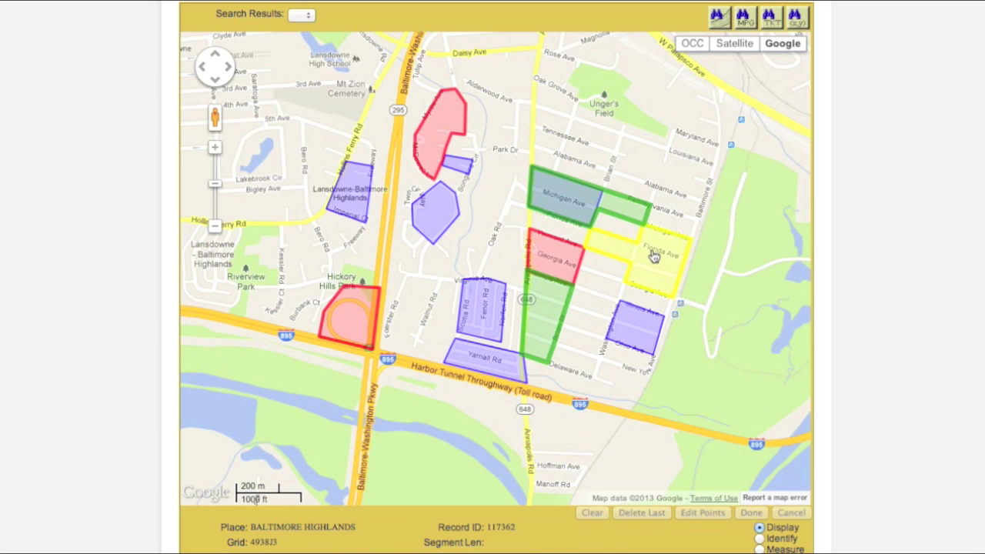
pyautogui.moveTo(558, 314)
pyautogui.moveTo(638, 332)
pyautogui.click(637, 335)
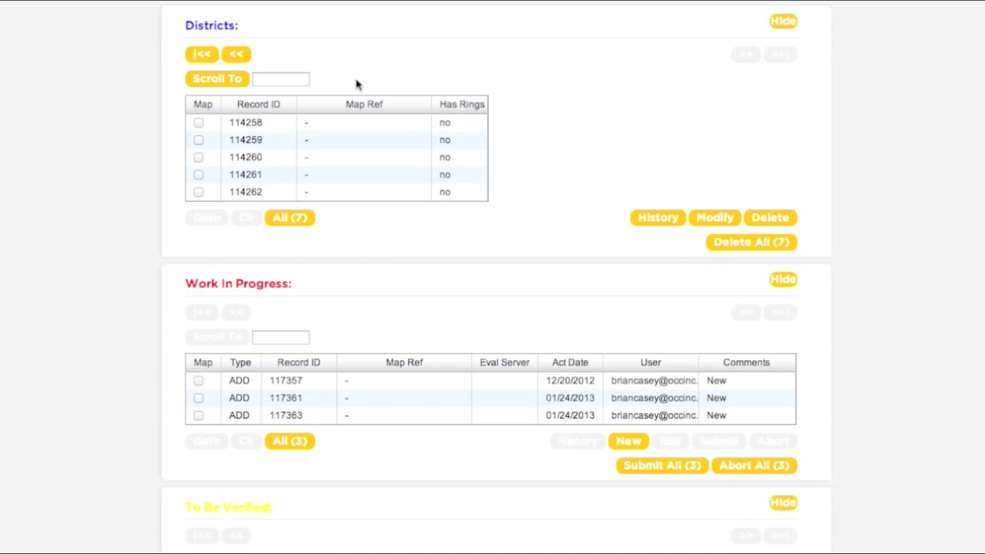
# Check district 114258, show only its polygon on the map, and put it into edit mode.
pyautogui.click(199, 124)
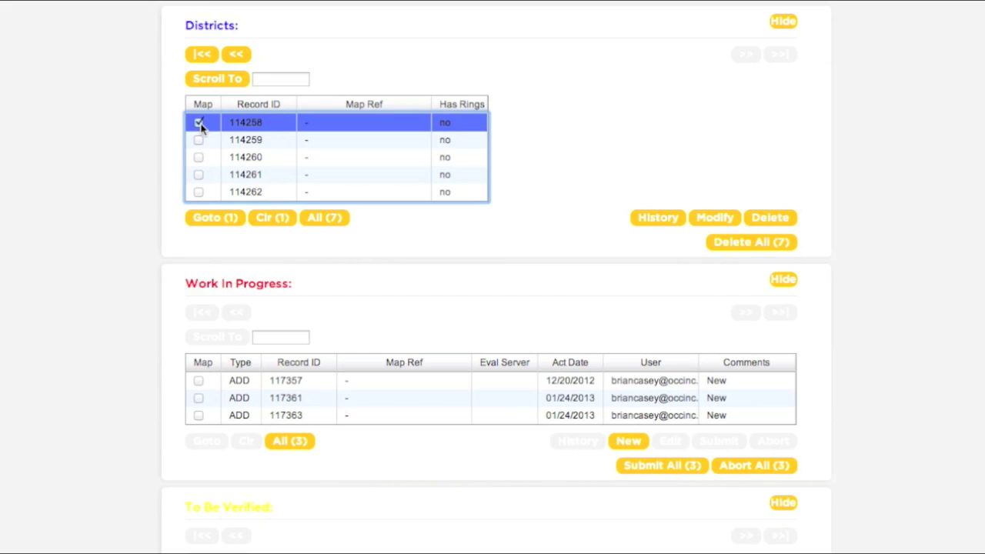
pyautogui.click(220, 219)
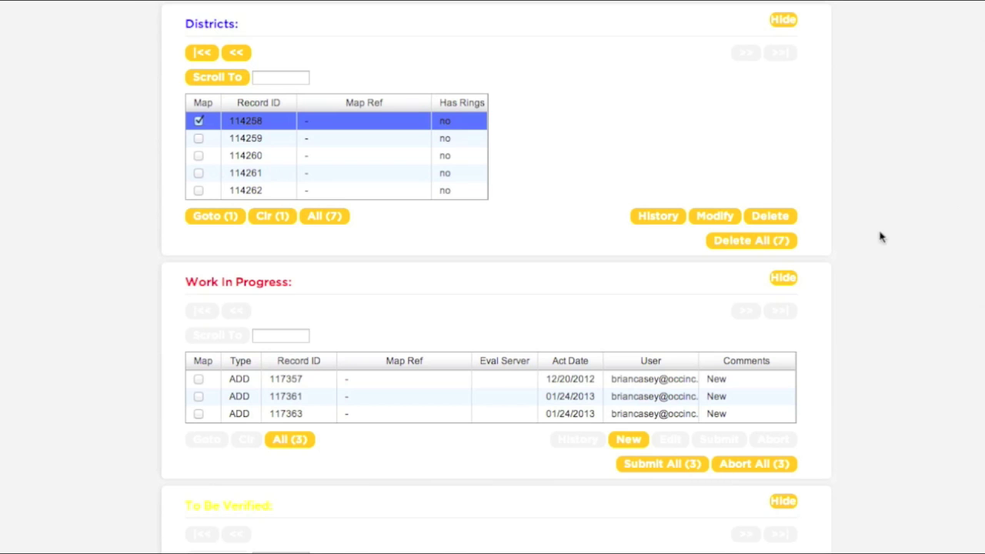
pyautogui.click(738, 220)
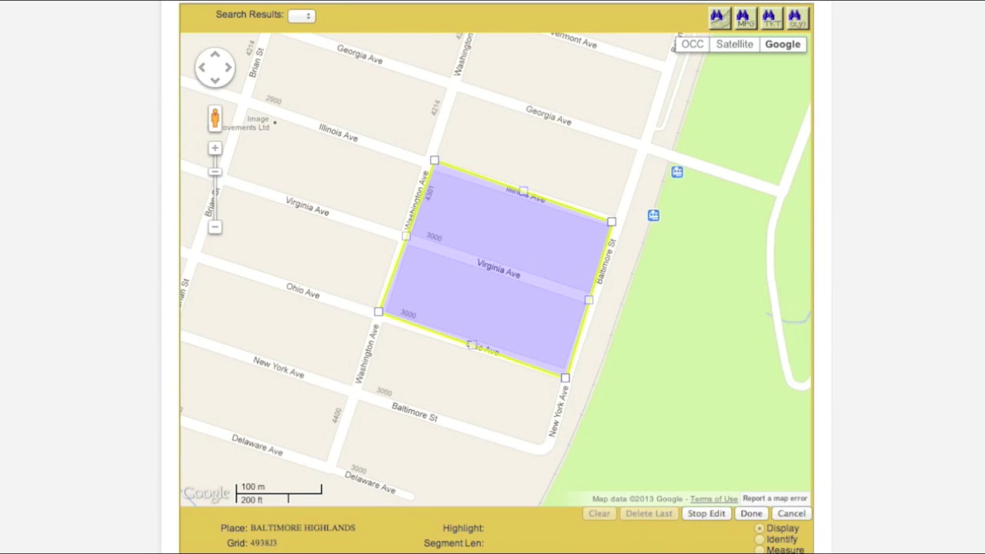
# Drag polygon 114258's top corners up to Georgia Ave and bottom corners down to Baltimore St.
pyautogui.click(613, 224)
pyautogui.click(612, 223)
pyautogui.moveTo(613, 227); pyautogui.dragTo(644, 144)
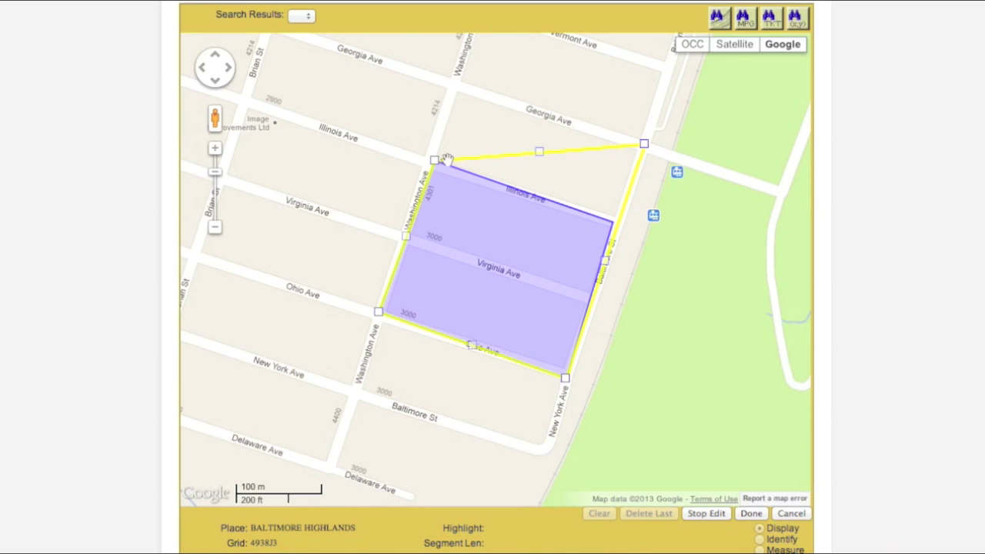
pyautogui.moveTo(434, 160); pyautogui.dragTo(452, 83)
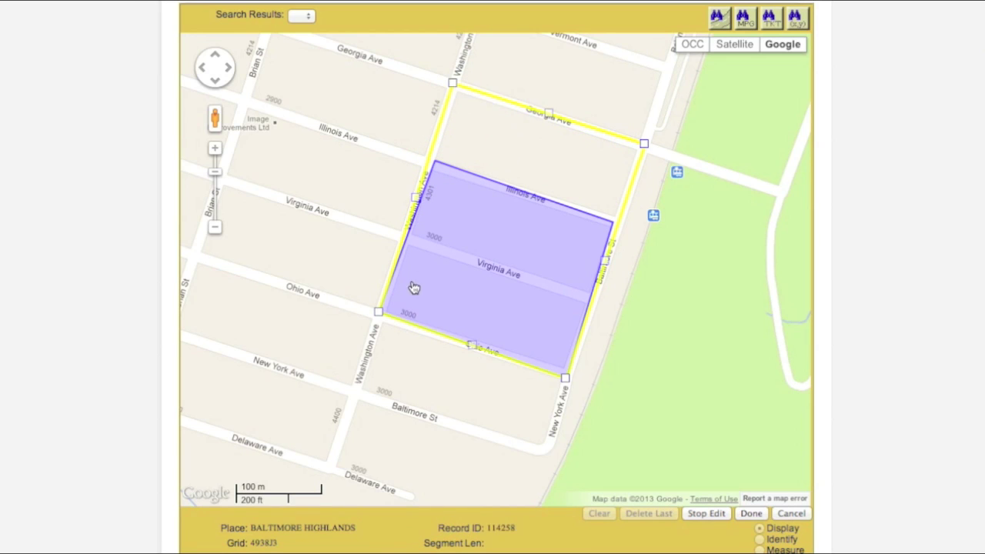
pyautogui.moveTo(380, 320); pyautogui.dragTo(354, 394)
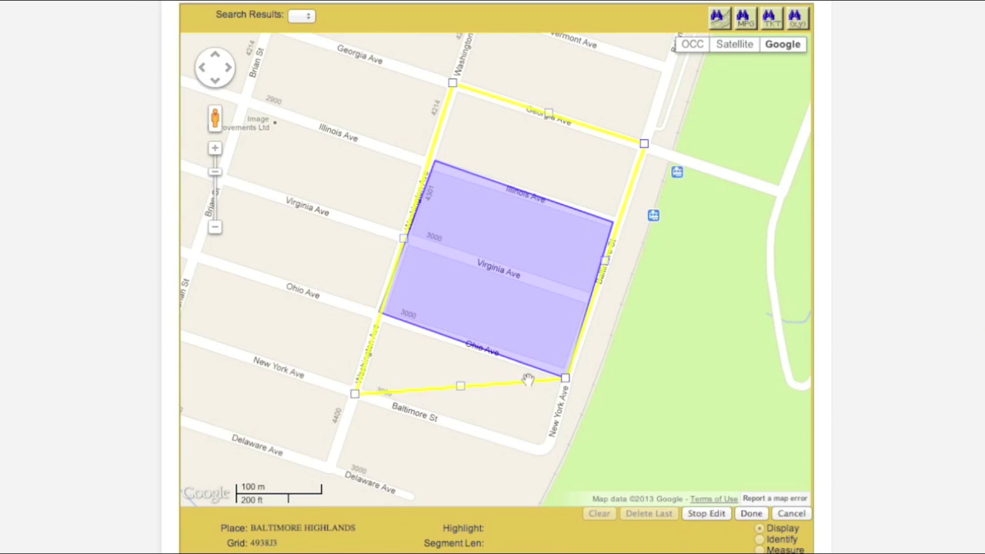
pyautogui.moveTo(565, 380); pyautogui.dragTo(544, 454)
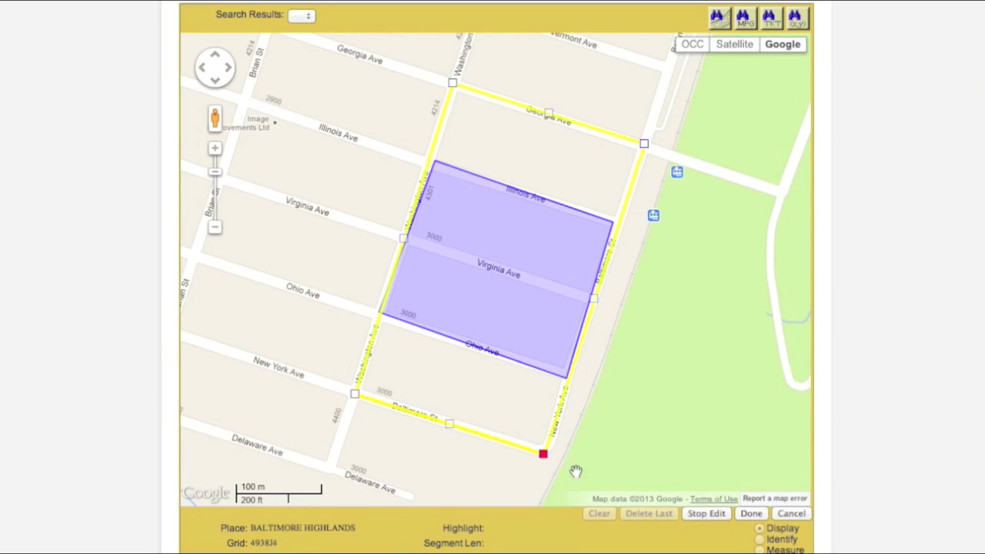
# Finish reshaping, acknowledge the OCC verification warning, and bring up the transaction details dialog.
pyautogui.click(752, 517)
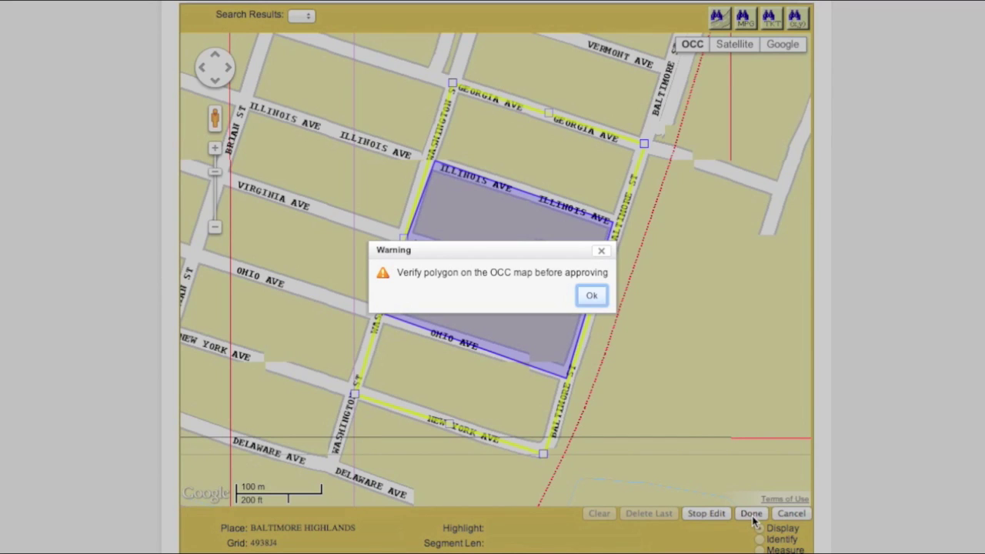
pyautogui.click(591, 297)
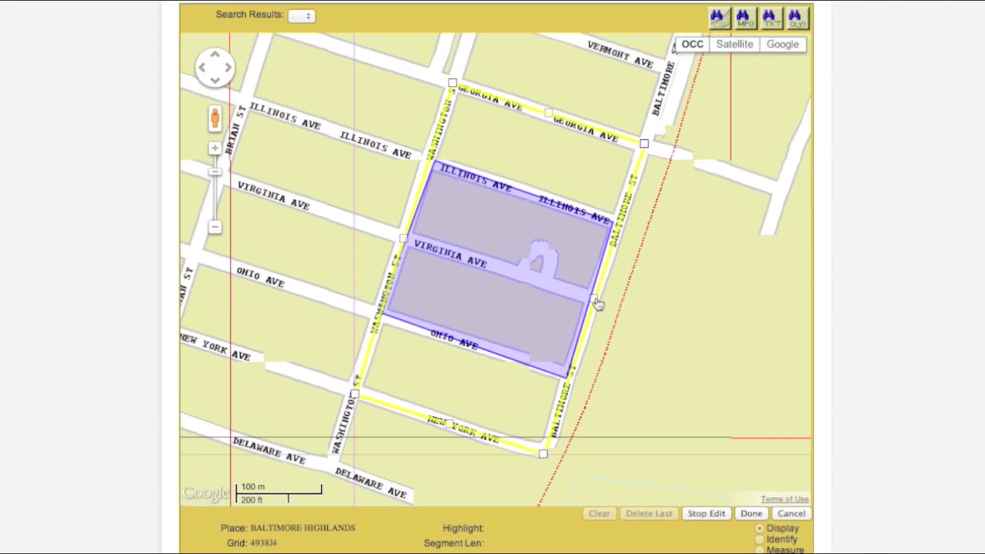
pyautogui.click(751, 514)
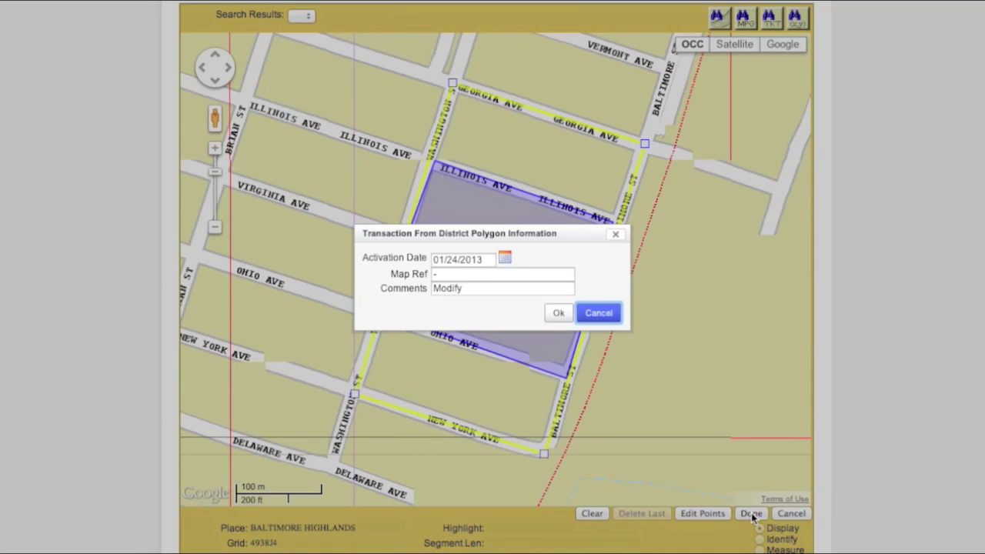
# Create the Modify transaction dated 01/24/2013 for 114258 and return to the record tables.
pyautogui.click(559, 314)
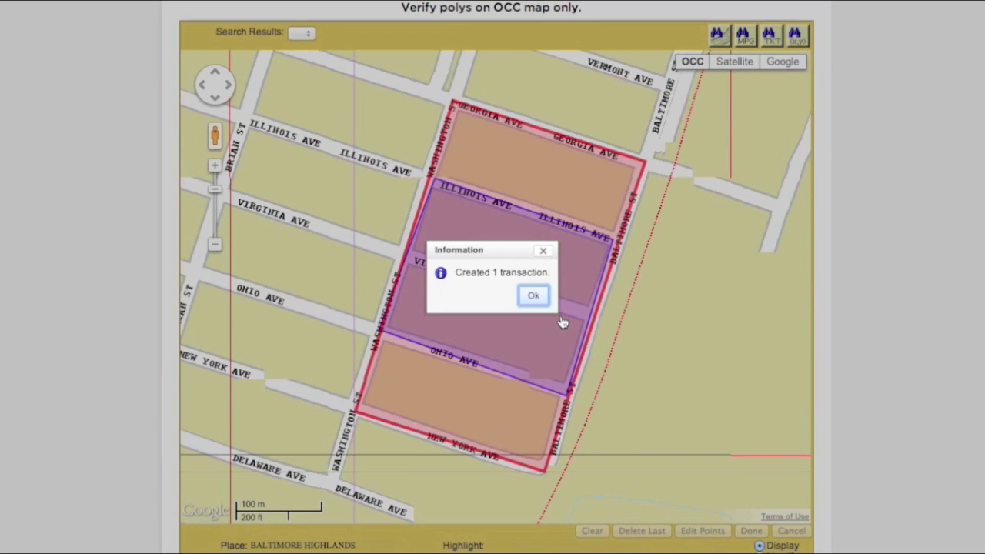
pyautogui.click(540, 301)
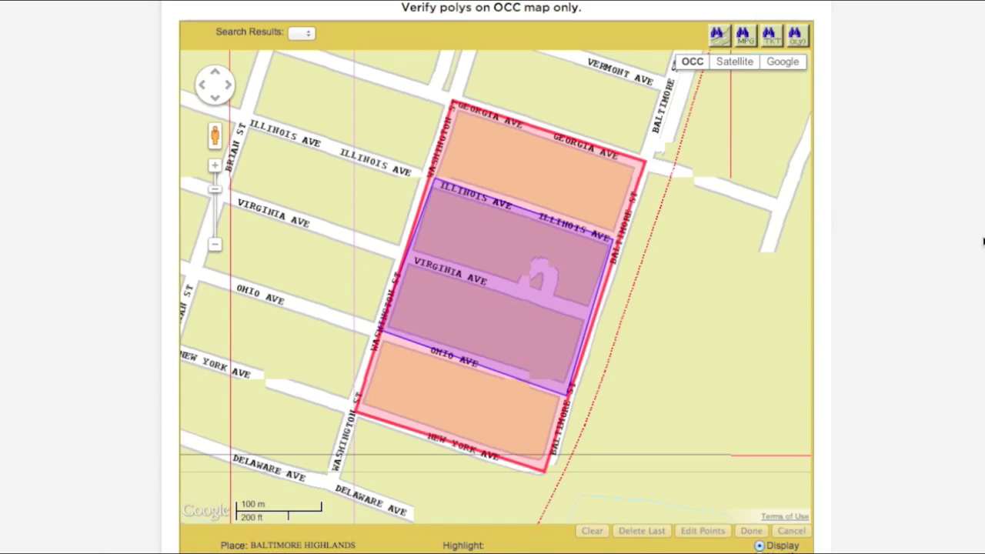
pyautogui.scroll(10, 492, 277)
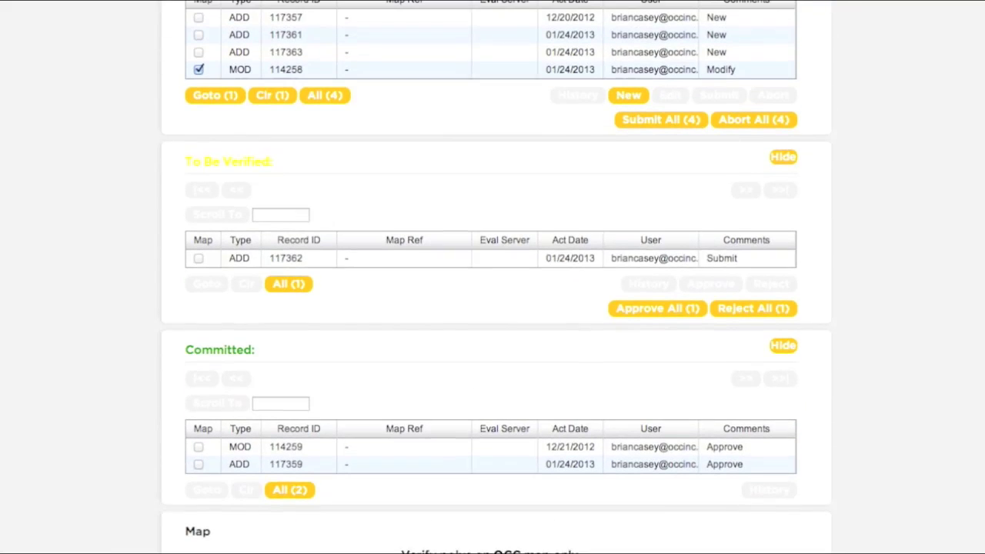
# Submit the MOD 114258 Work In Progress record with the comment Submit.
pyautogui.scroll(2, 493, 277)
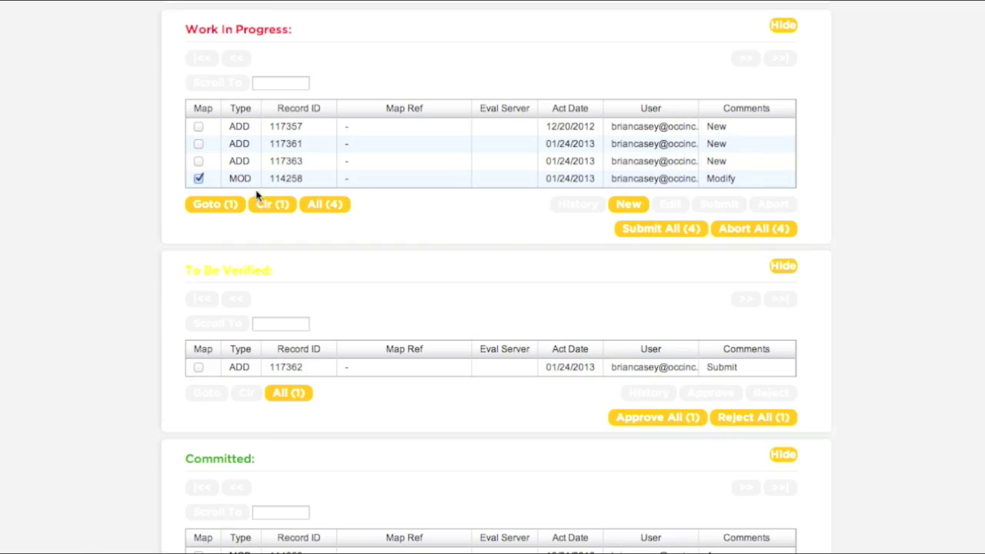
pyautogui.click(203, 179)
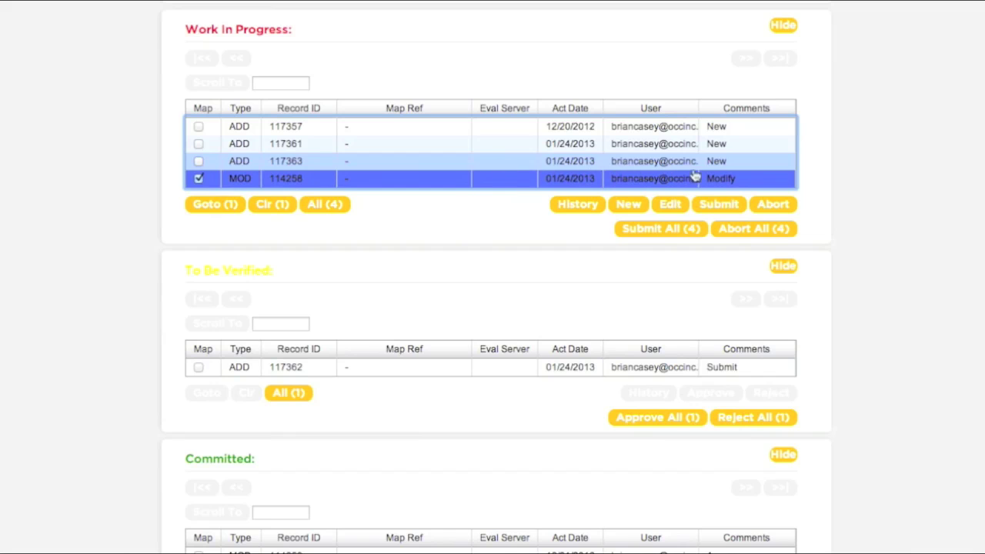
pyautogui.click(720, 203)
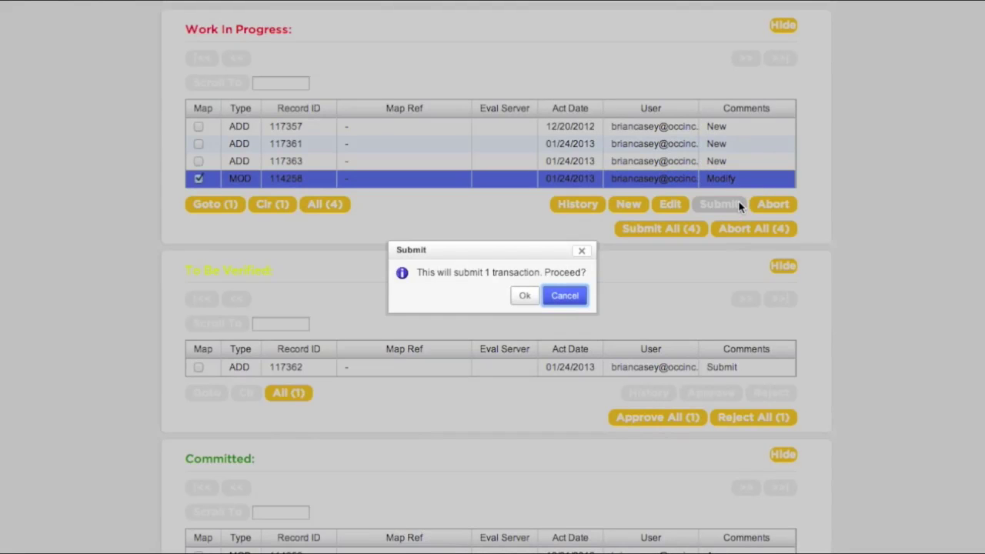
pyautogui.click(526, 298)
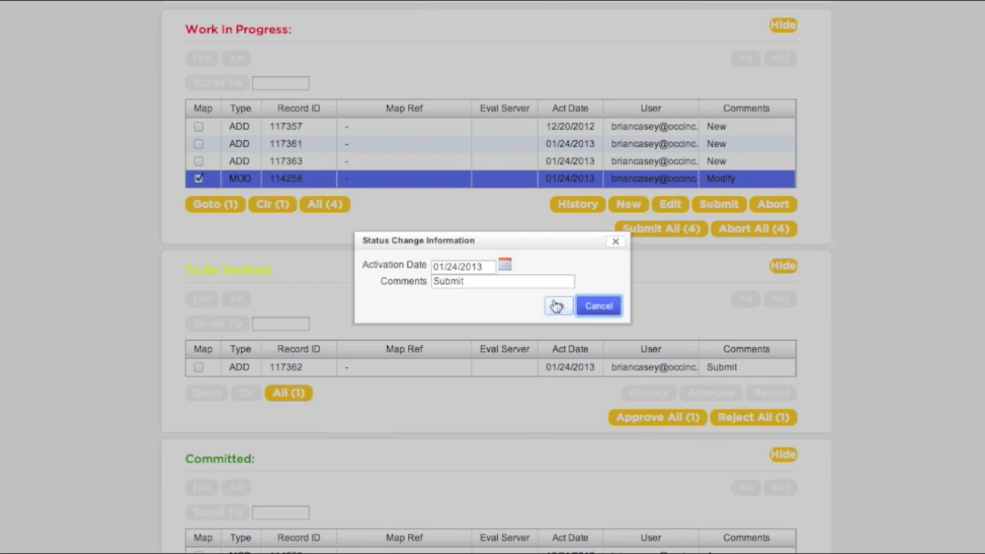
pyautogui.click(568, 309)
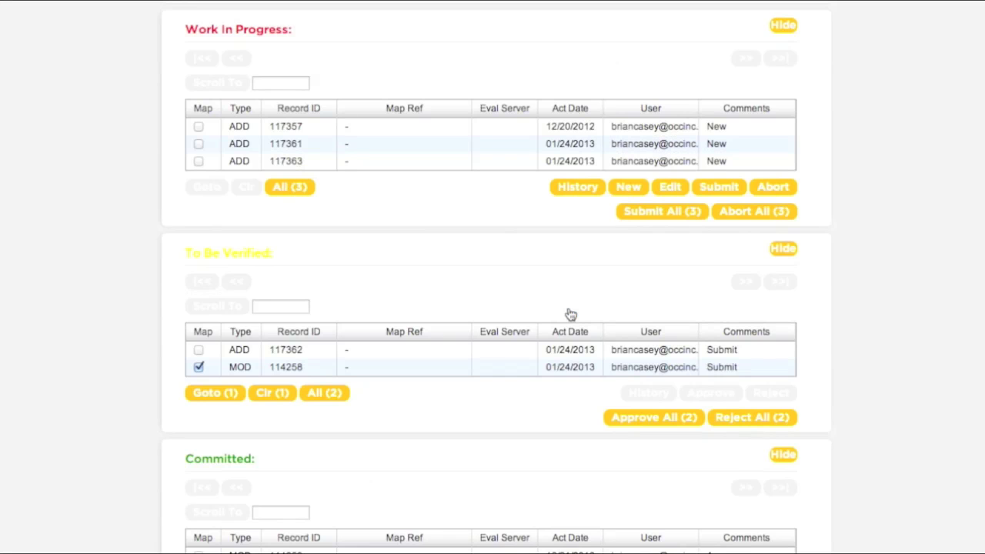
# Approve the To Be Verified MOD 114258 record with the comment Approve, committing it.
pyautogui.click(450, 377)
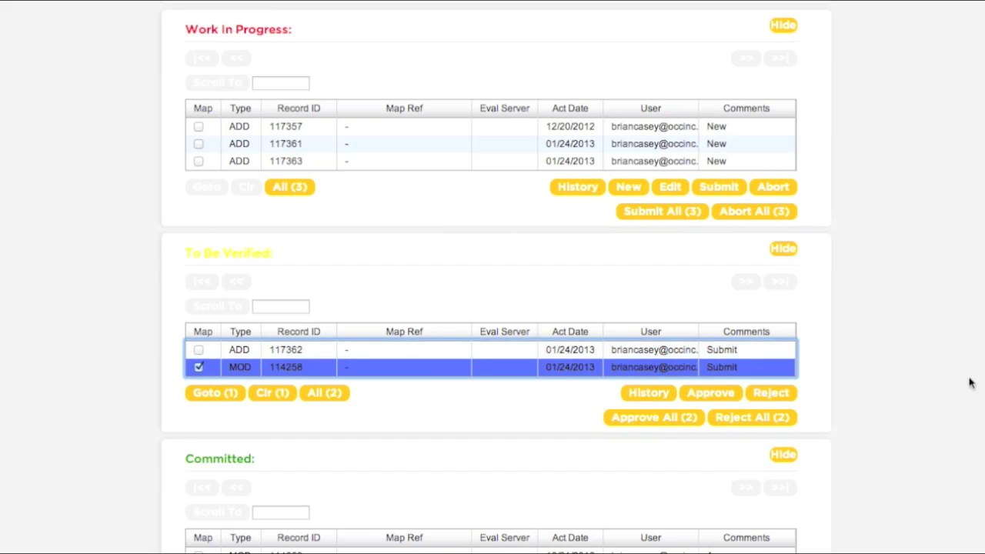
pyautogui.scroll(-4, 496, 277)
pyautogui.scroll(-10, 496, 277)
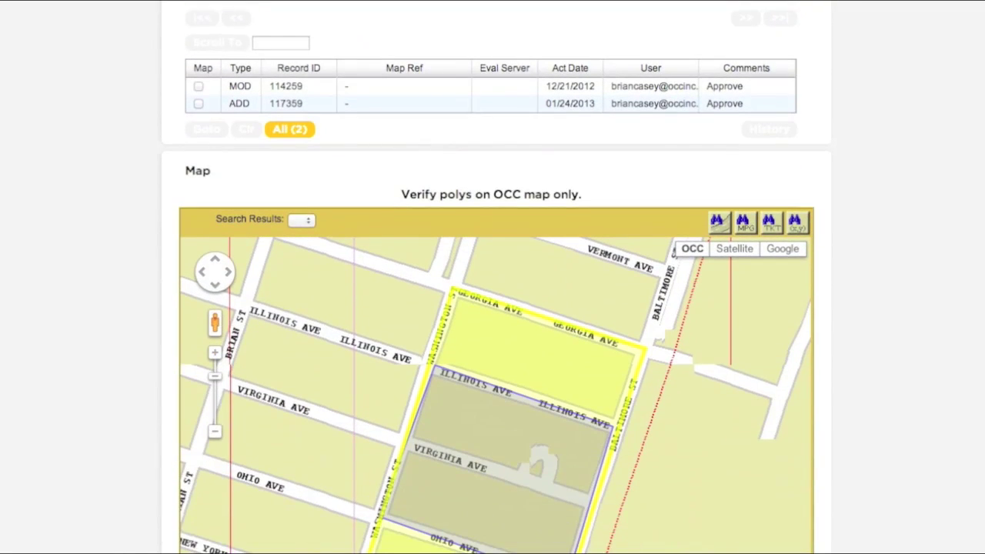
pyautogui.scroll(-1, 496, 277)
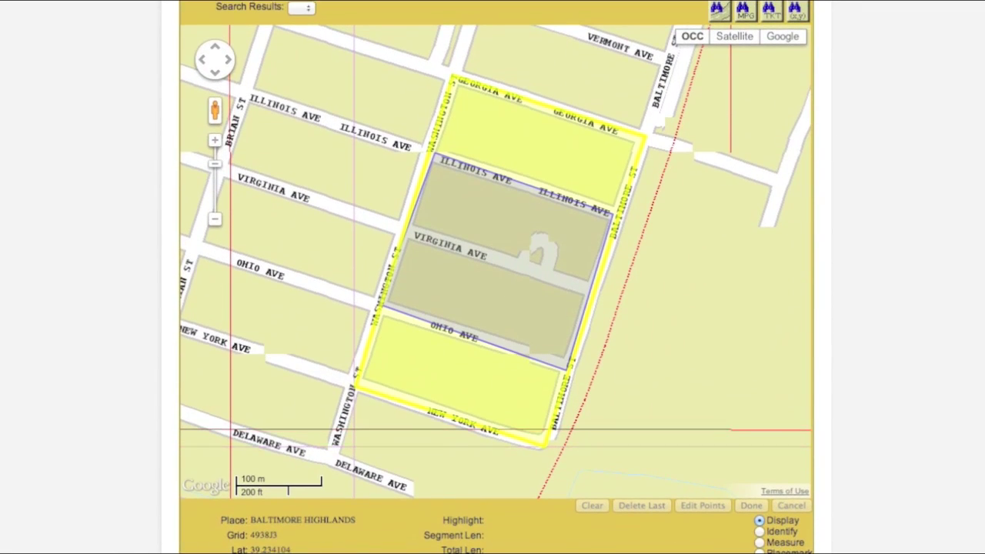
pyautogui.scroll(8, 496, 277)
pyautogui.scroll(5, 496, 277)
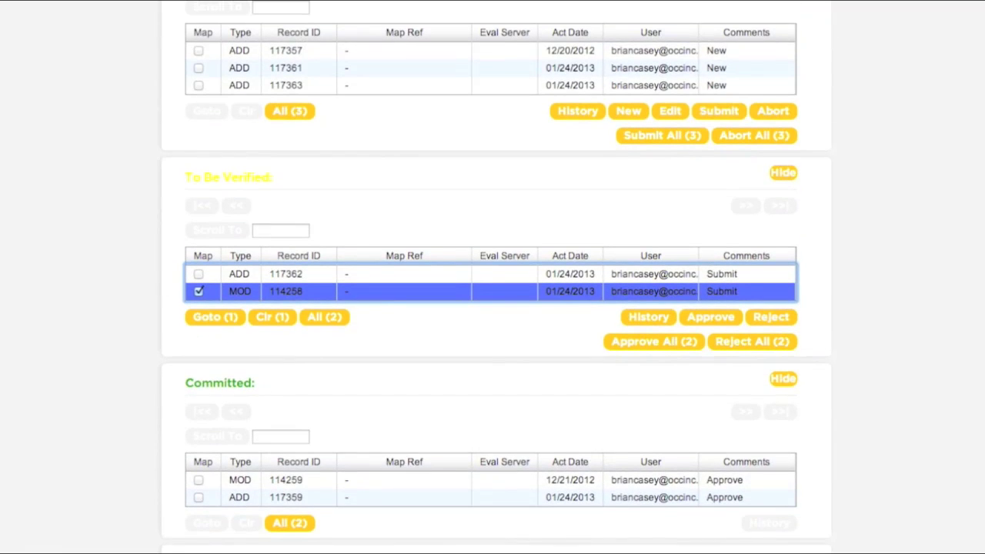
pyautogui.click(713, 317)
pyautogui.click(711, 317)
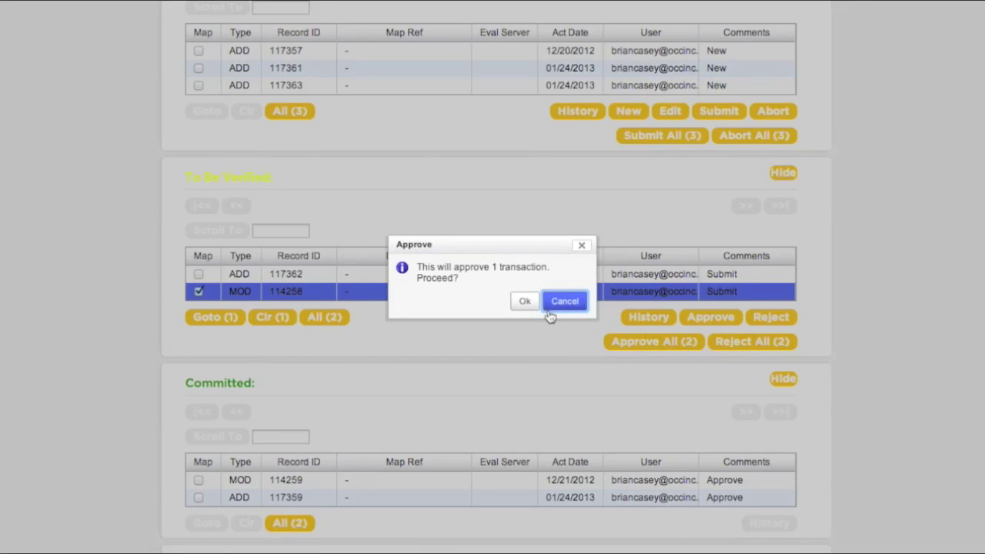
pyautogui.click(524, 301)
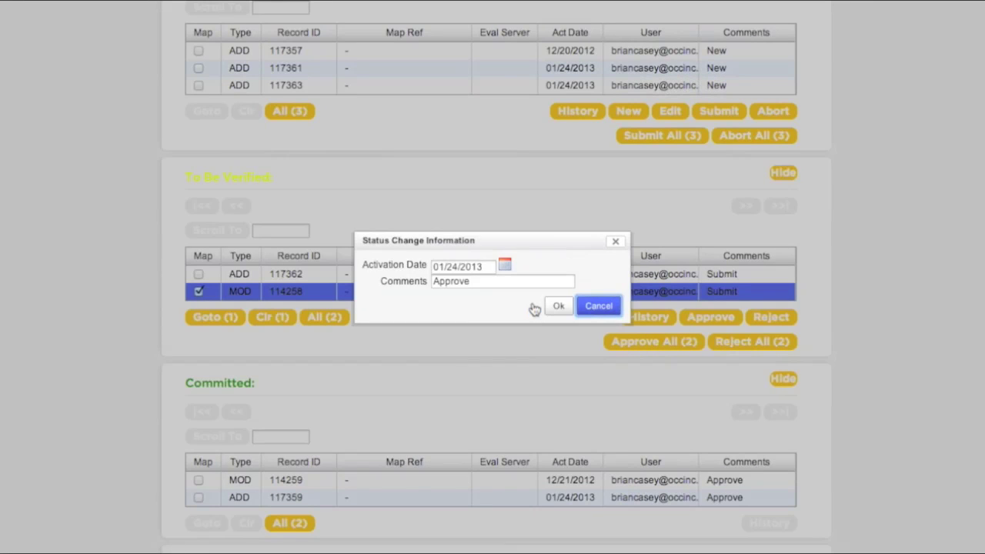
pyautogui.click(564, 309)
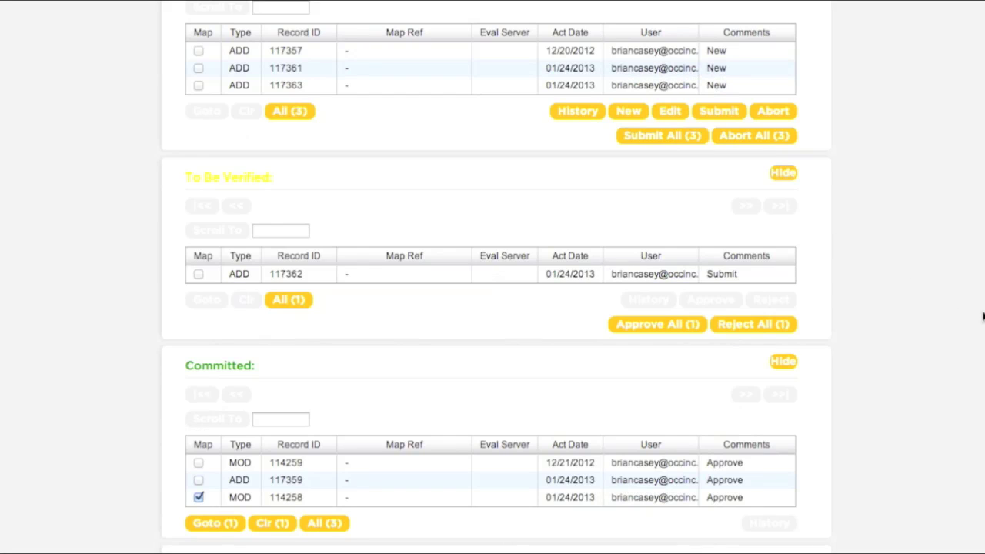
# Scroll down to view the enlarged 114258 polygon on the OCC map.
pyautogui.scroll(-5, 493, 277)
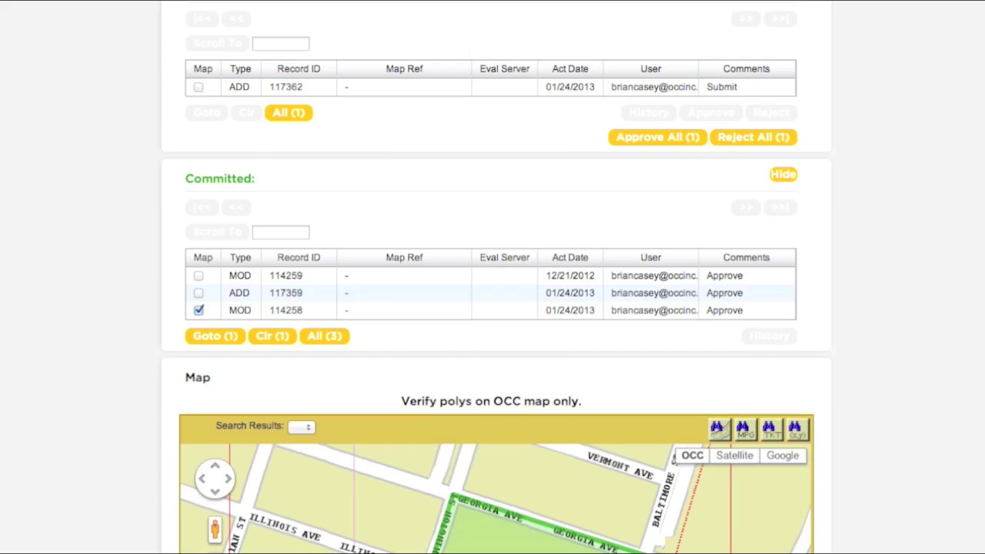
pyautogui.scroll(-7, 492, 277)
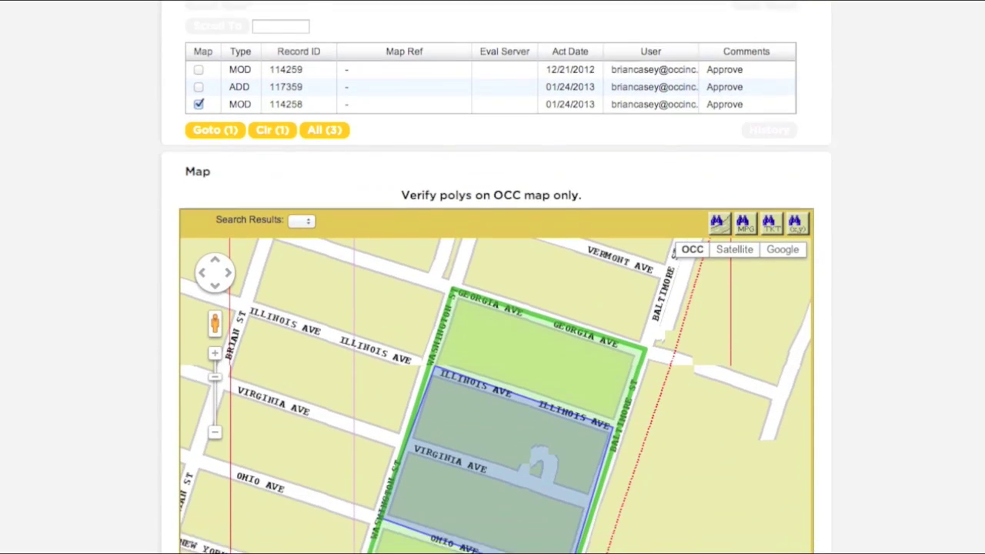
pyautogui.scroll(-4, 493, 277)
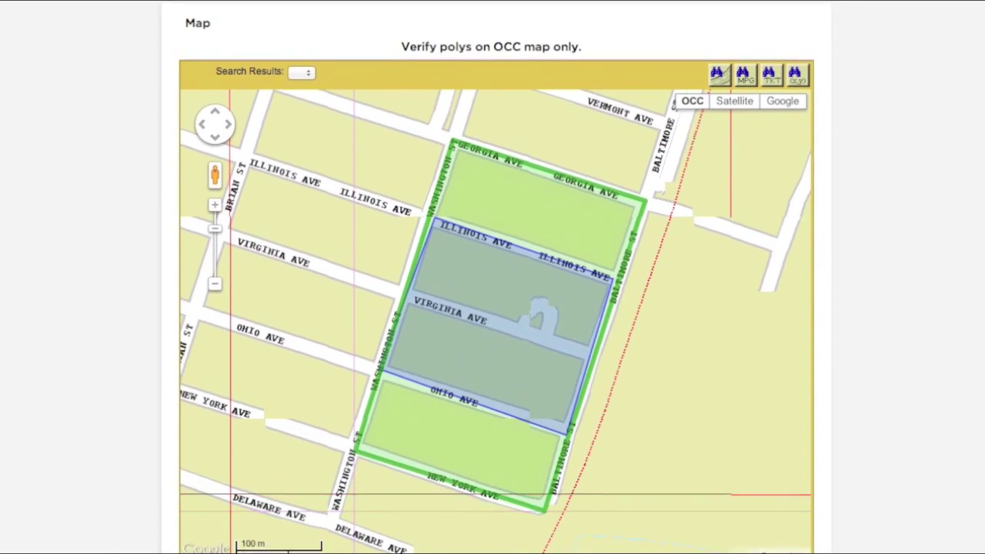
pyautogui.scroll(-1, 492, 277)
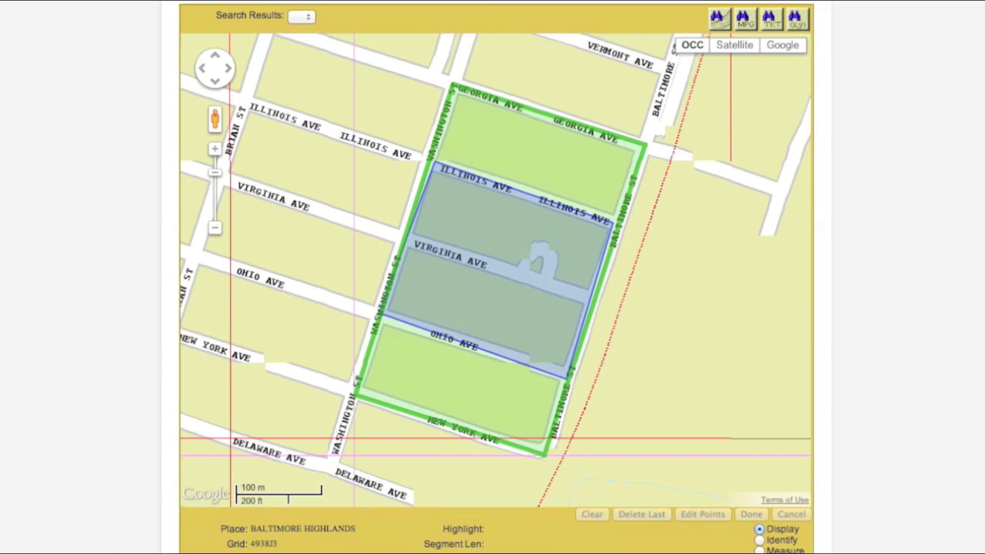